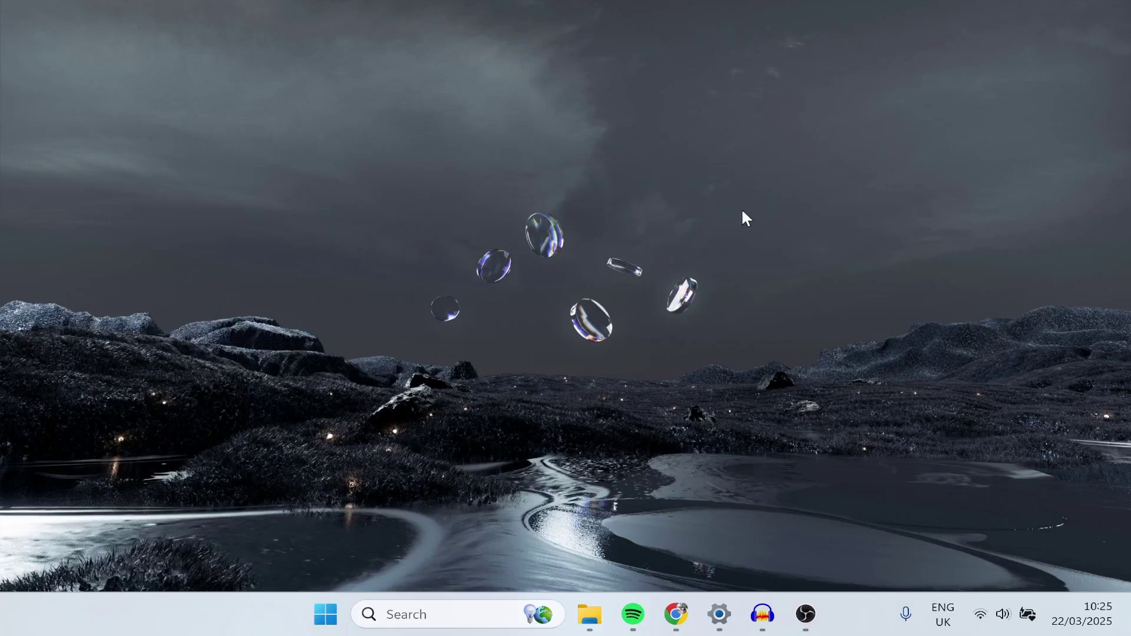
# Open the 'how to change password on upwork' folder in File Explorer and show its New context menu
pyautogui.moveTo(589, 615)
pyautogui.click(589, 613)
pyautogui.doubleClick(303, 172)
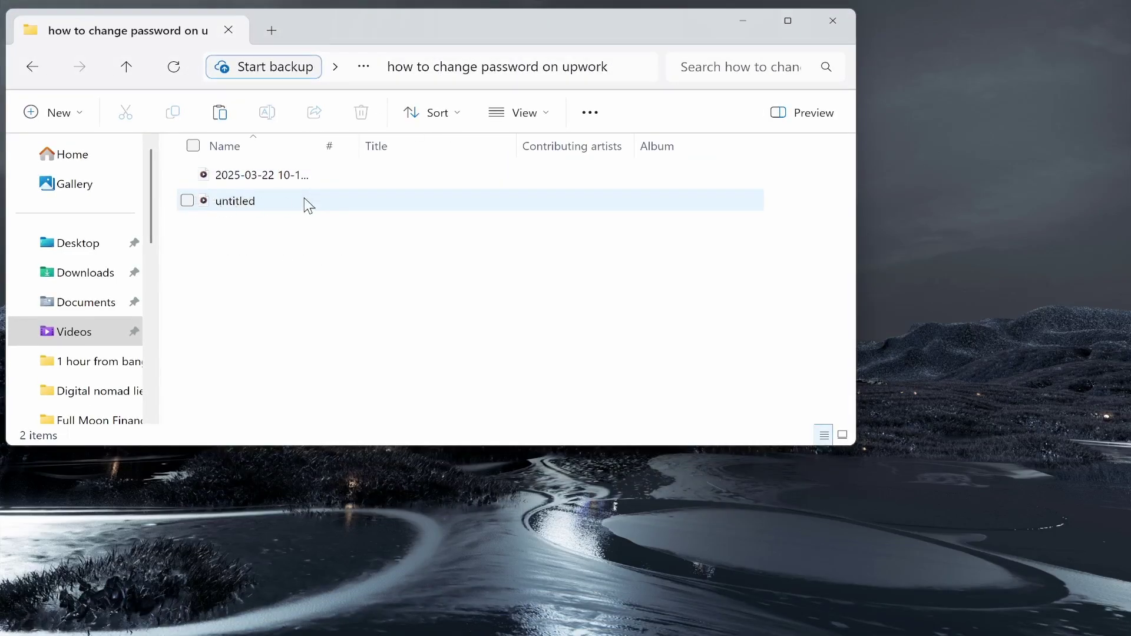
pyautogui.moveTo(246, 249); pyautogui.dragTo(232, 163)
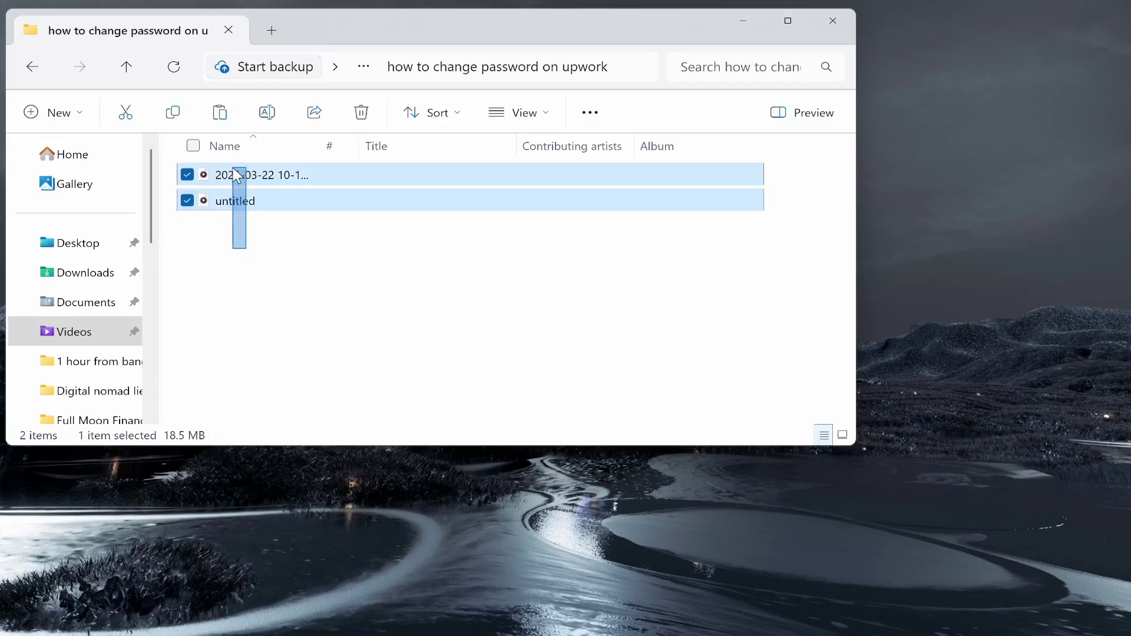
pyautogui.click(260, 241)
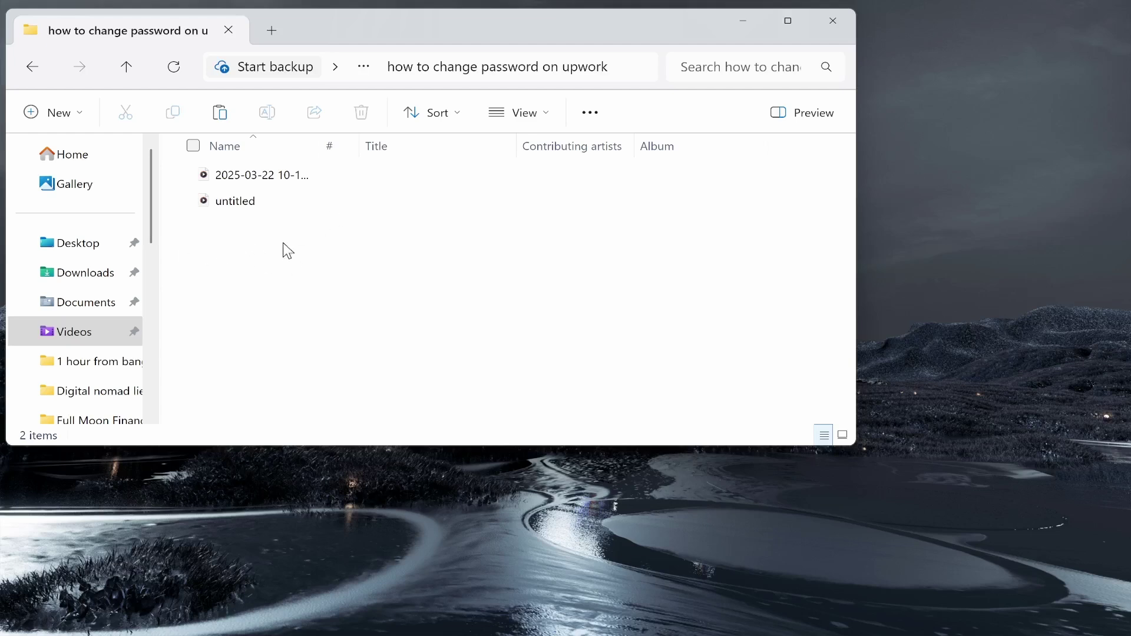
pyautogui.rightClick(265, 246)
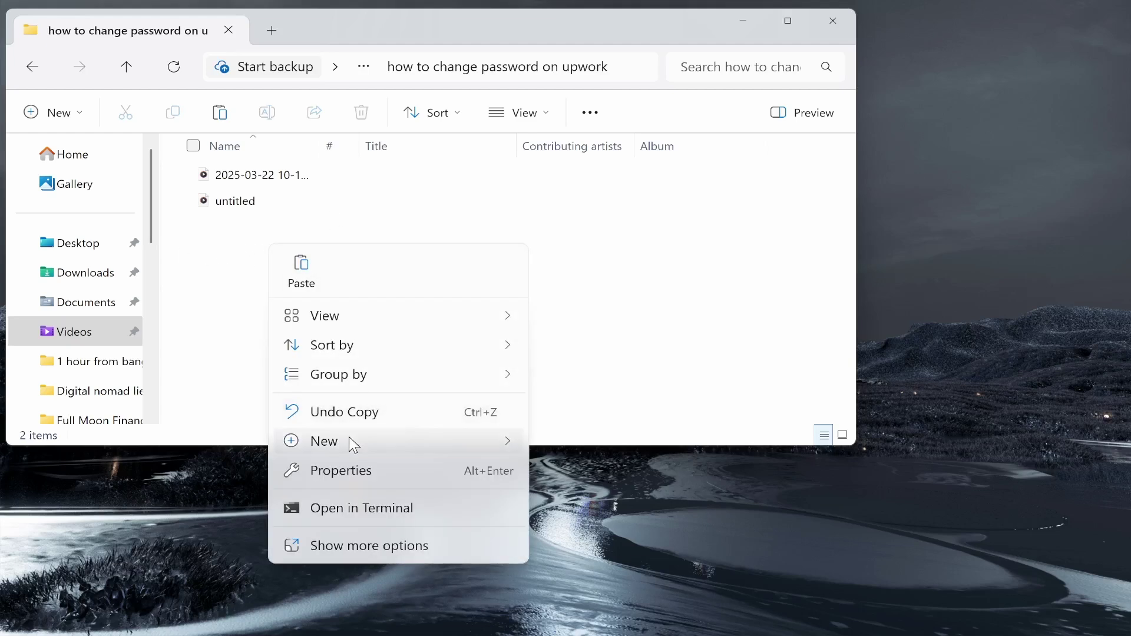
pyautogui.moveTo(351, 437)
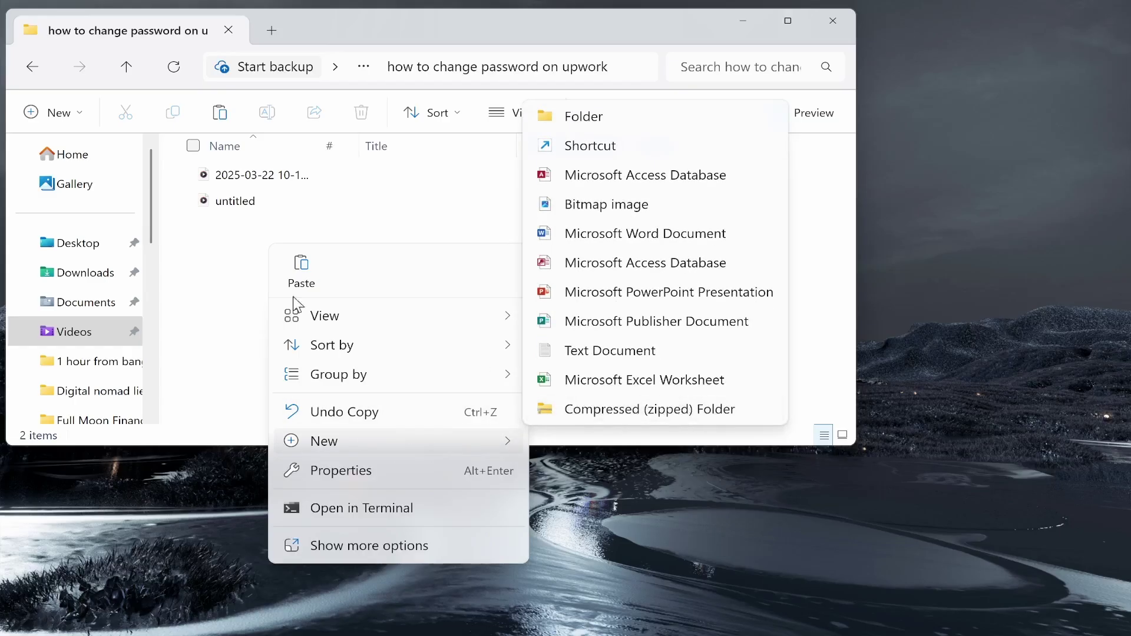
# Zip both files in the folder into one archive named 'Files'
pyautogui.click(278, 217)
pyautogui.moveTo(324, 277); pyautogui.dragTo(254, 177)
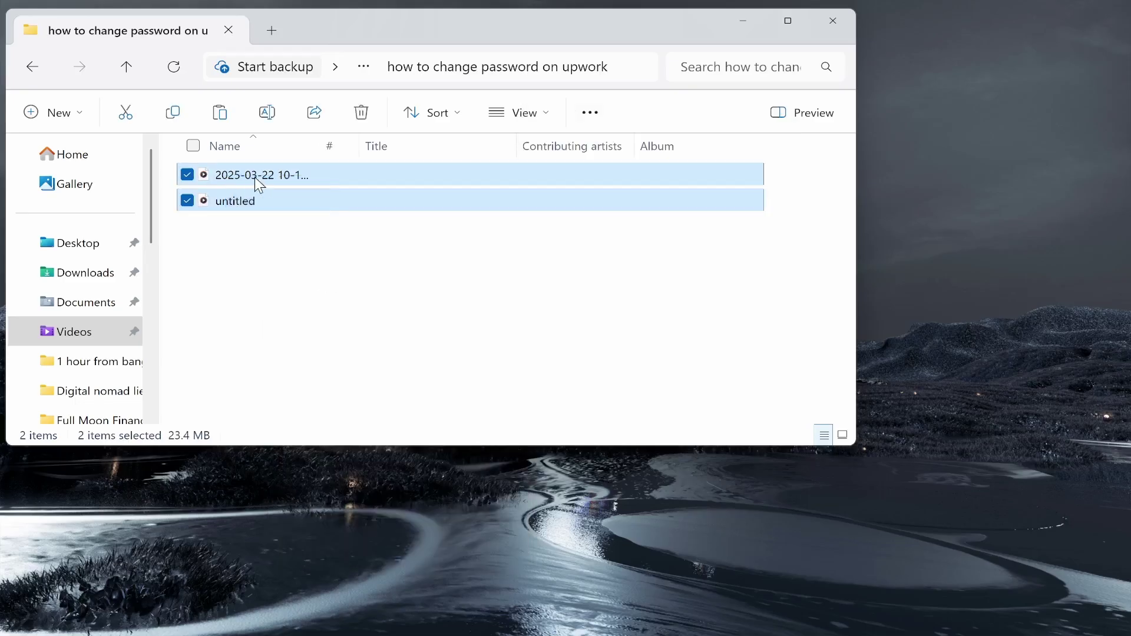
pyautogui.rightClick(321, 178)
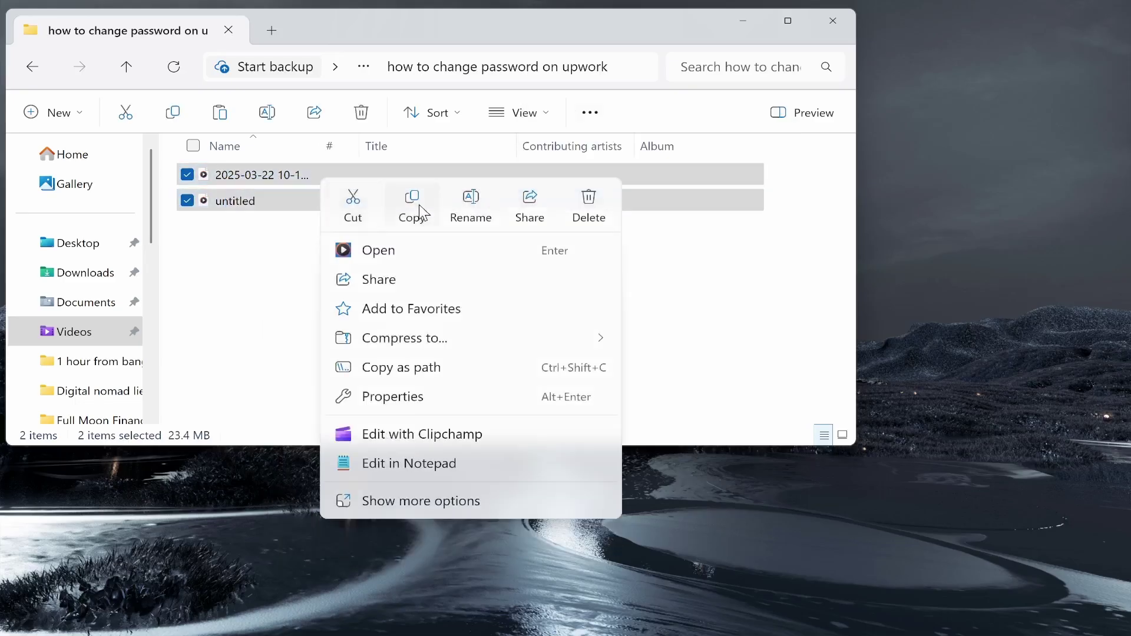
pyautogui.moveTo(457, 340)
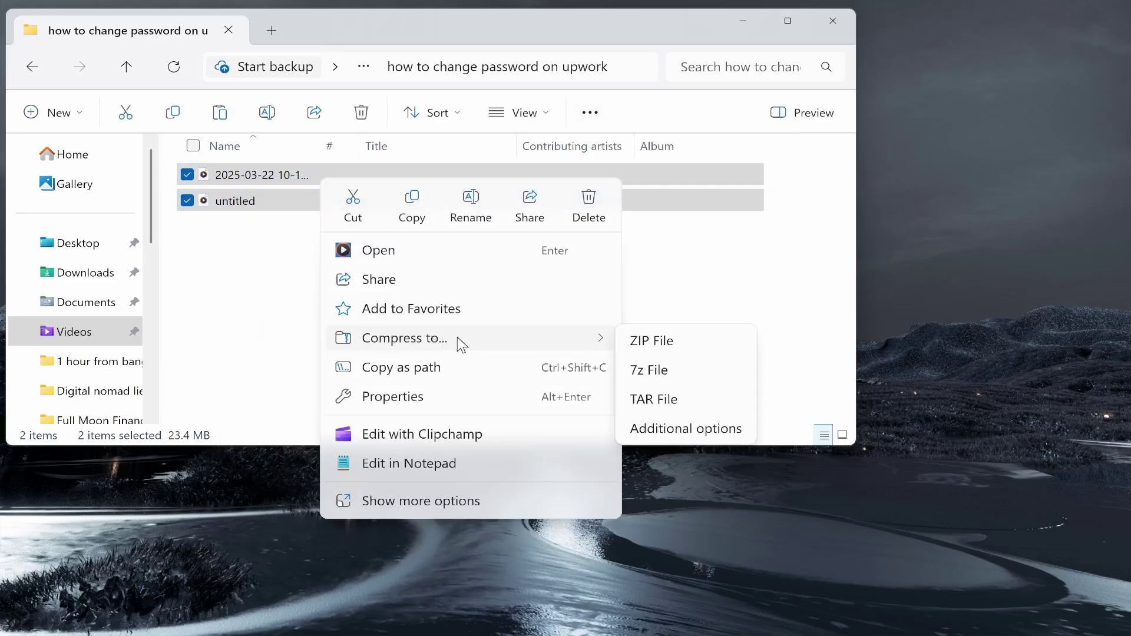
pyautogui.click(676, 343)
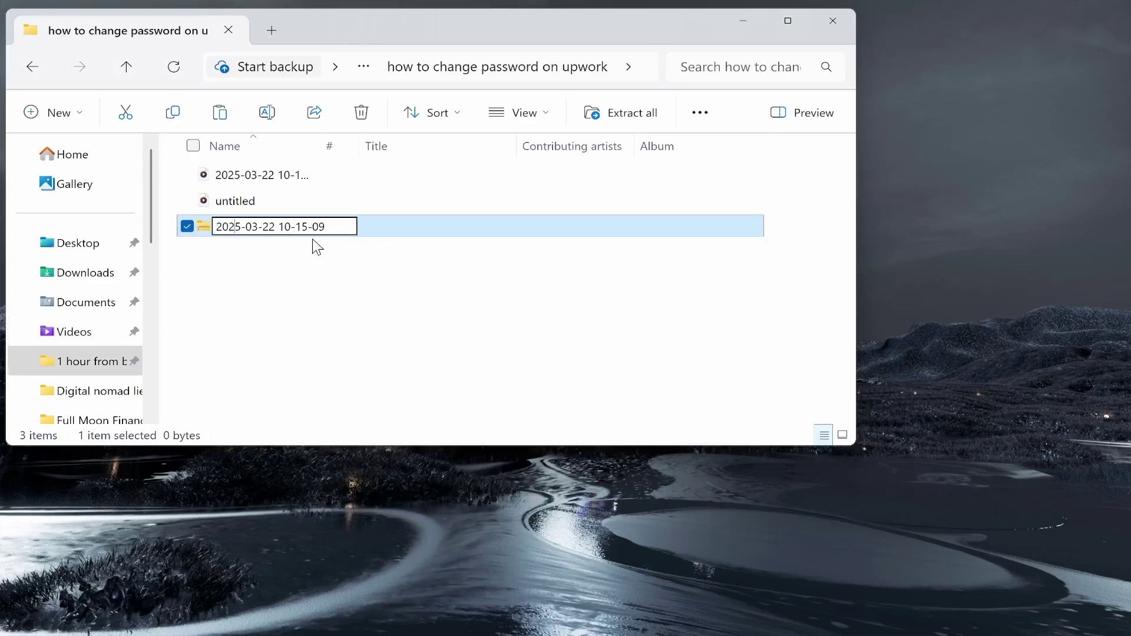
pyautogui.hotkey('shift', 'Left')
pyautogui.hotkey('shift', 'Left')
pyautogui.hotkey('shift', 'Left')
pyautogui.hotkey('shift', 'Left')
pyautogui.hotkey('shift', 'Left')
pyautogui.hotkey('shift', 'Left')
pyautogui.hotkey('shift', 'Left')
pyautogui.hotkey('shift', 'Left')
pyautogui.hotkey('shift', 'Left')
pyautogui.hotkey('shift', 'Left')
pyautogui.hotkey('shift', 'Left')
pyautogui.hotkey('shift', 'Left')
pyautogui.hotkey('shift', 'Left')
pyautogui.hotkey('shift', 'Left')
pyautogui.hotkey('shift', 'Left')
pyautogui.hotkey('shift', 'Left')
pyautogui.hotkey('shift', 'Left')
pyautogui.hotkey('shift', 'Left')
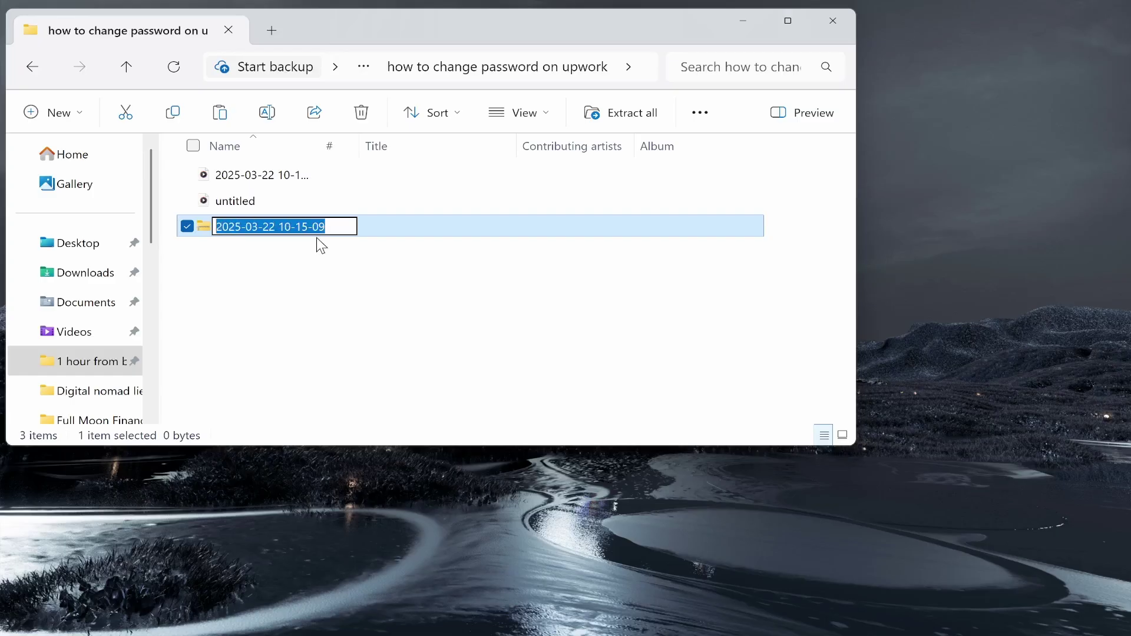
pyautogui.write('Files')
pyautogui.press('Return')
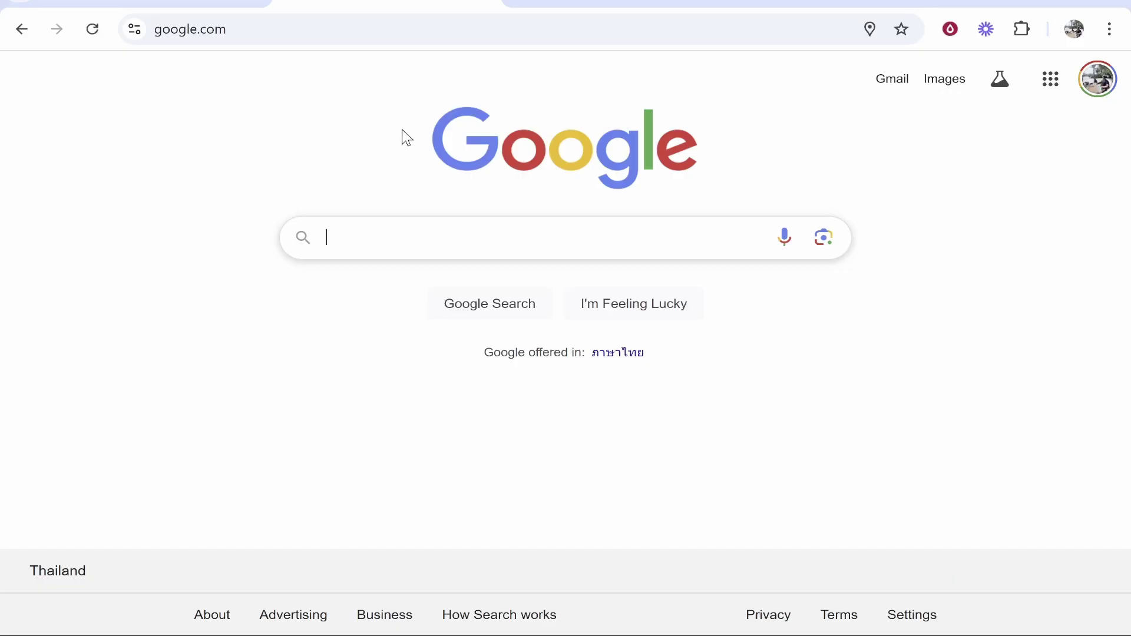
# Search Google for 'drive' and open the Google Drive sign-in result
pyautogui.write('drive')
pyautogui.press('Return')
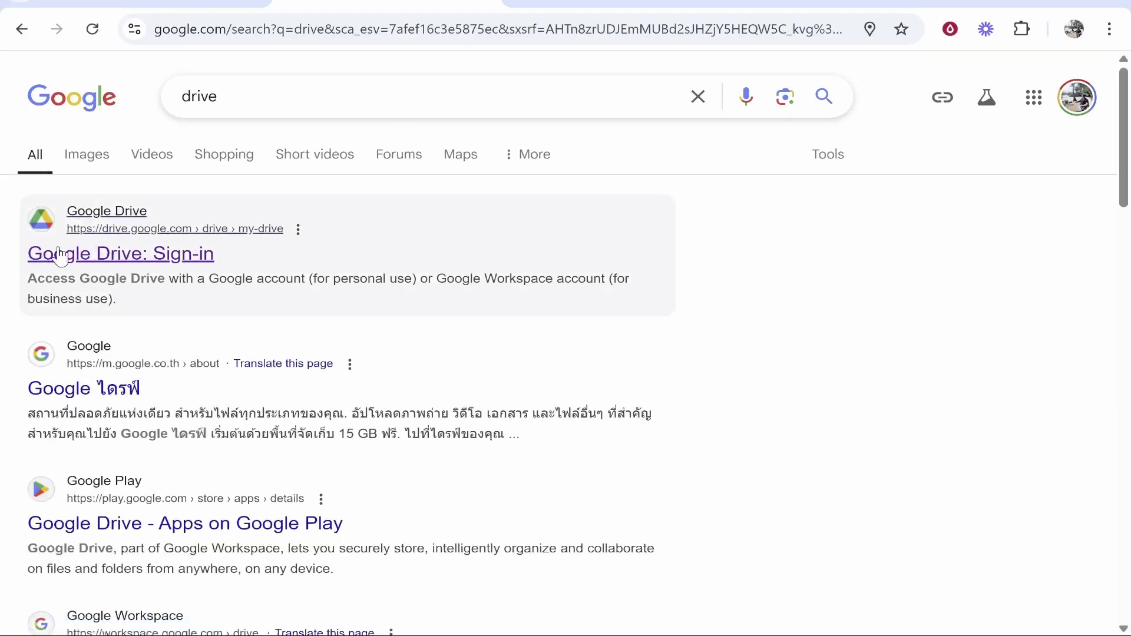
pyautogui.click(100, 255)
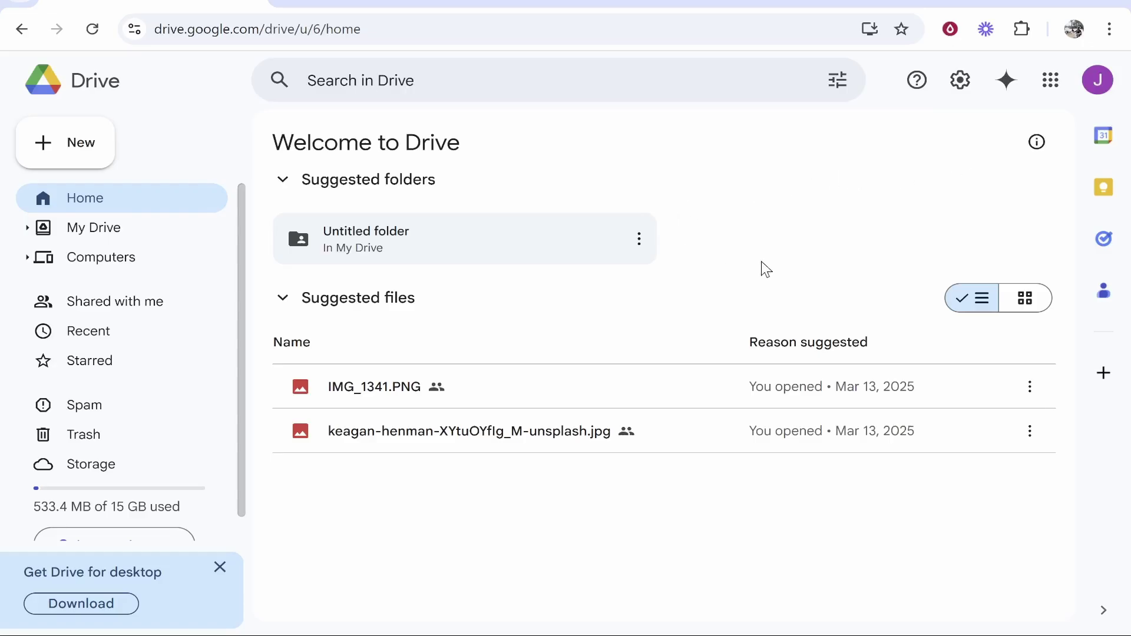
# Upload Files.zip from the 'how to change password on upwork' folder through New > File upload
pyautogui.click(42, 156)
pyautogui.click(117, 182)
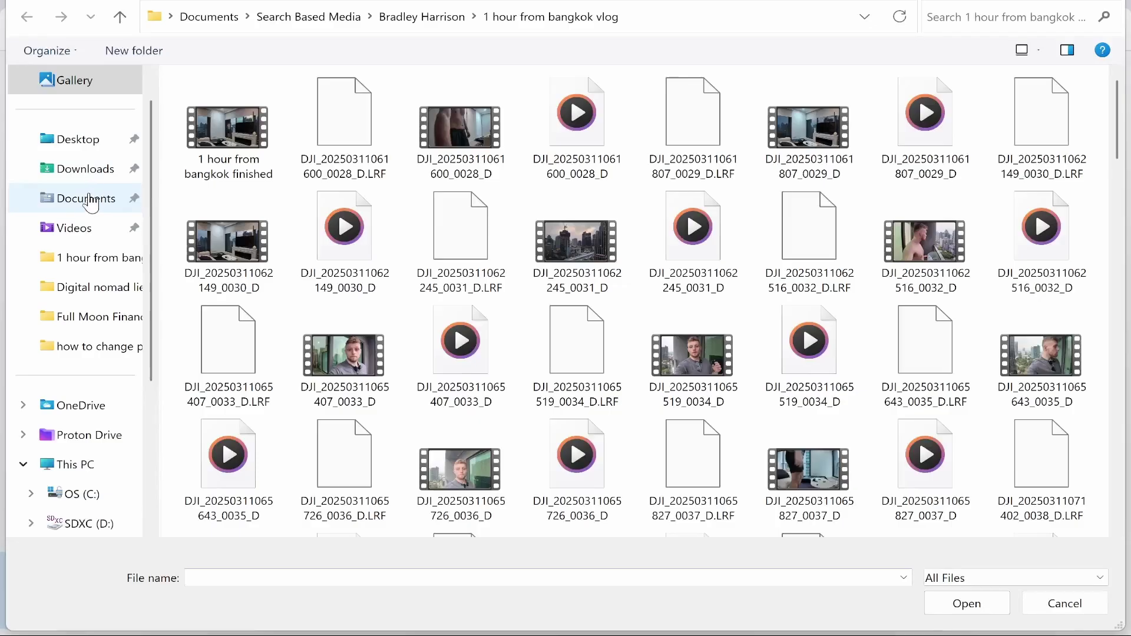
pyautogui.click(94, 346)
pyautogui.click(258, 133)
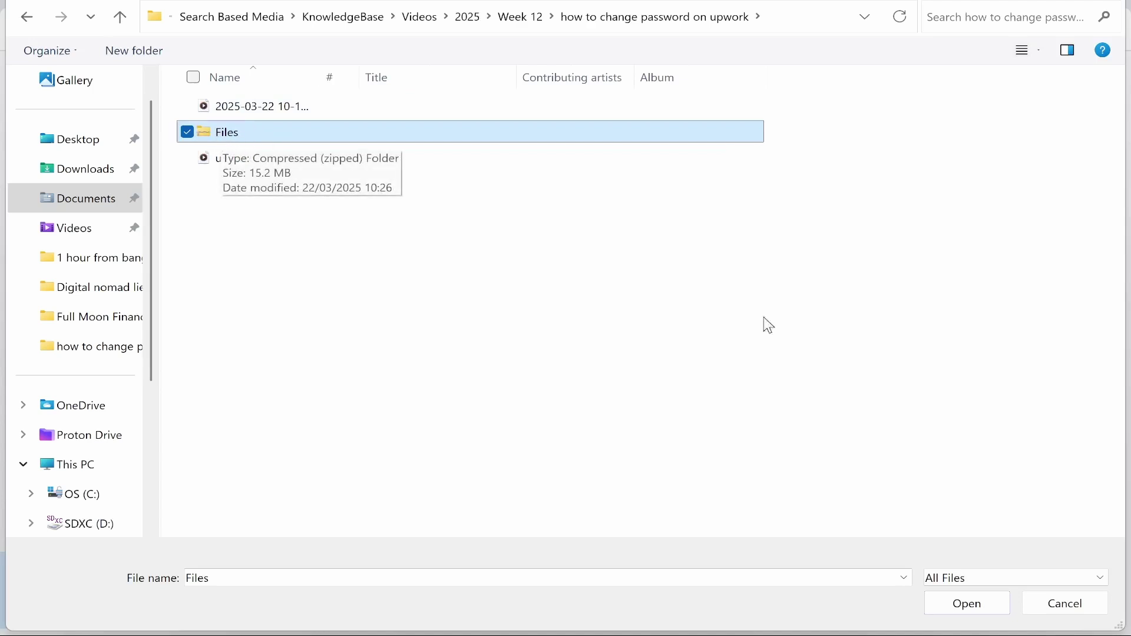
pyautogui.click(966, 610)
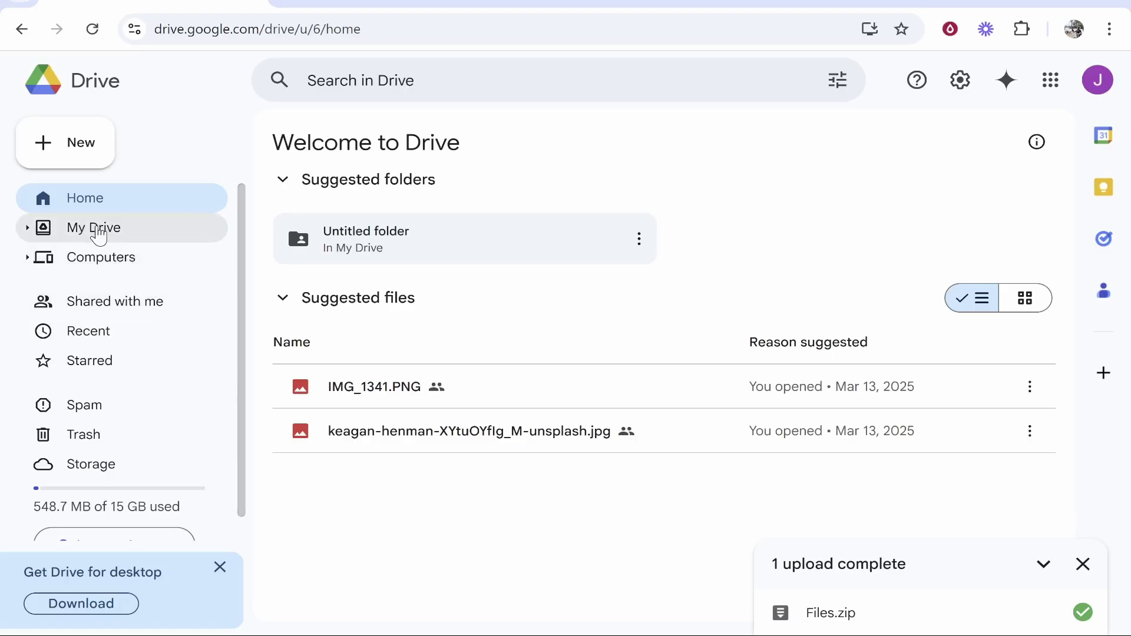
# Go to My Drive and open the Share dialog for Files.zip
pyautogui.click(63, 233)
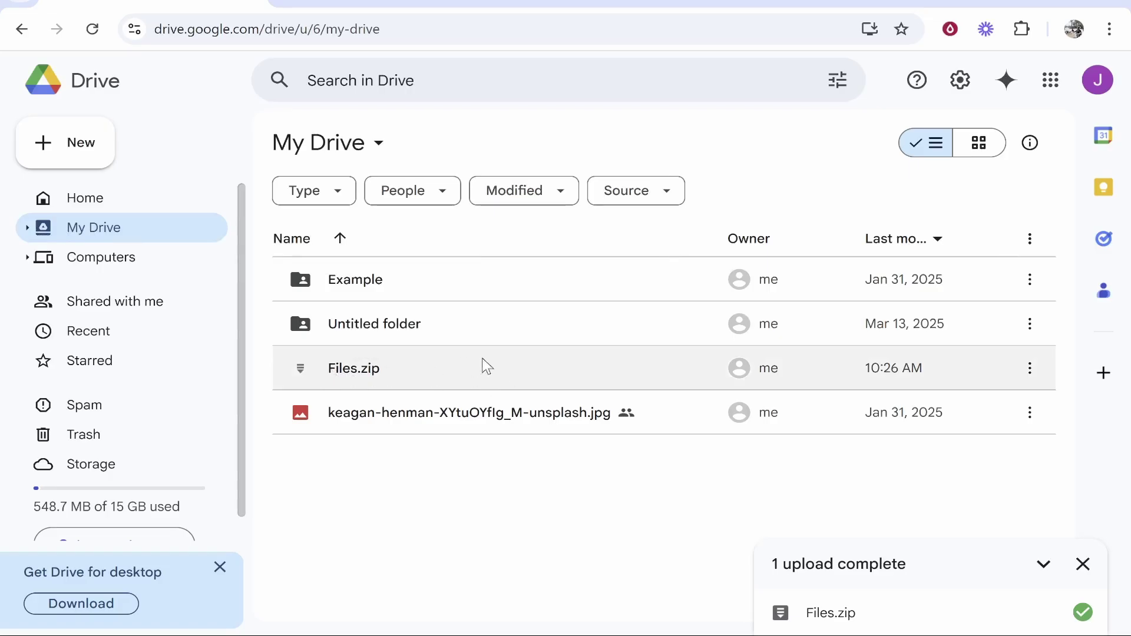
pyautogui.rightClick(405, 373)
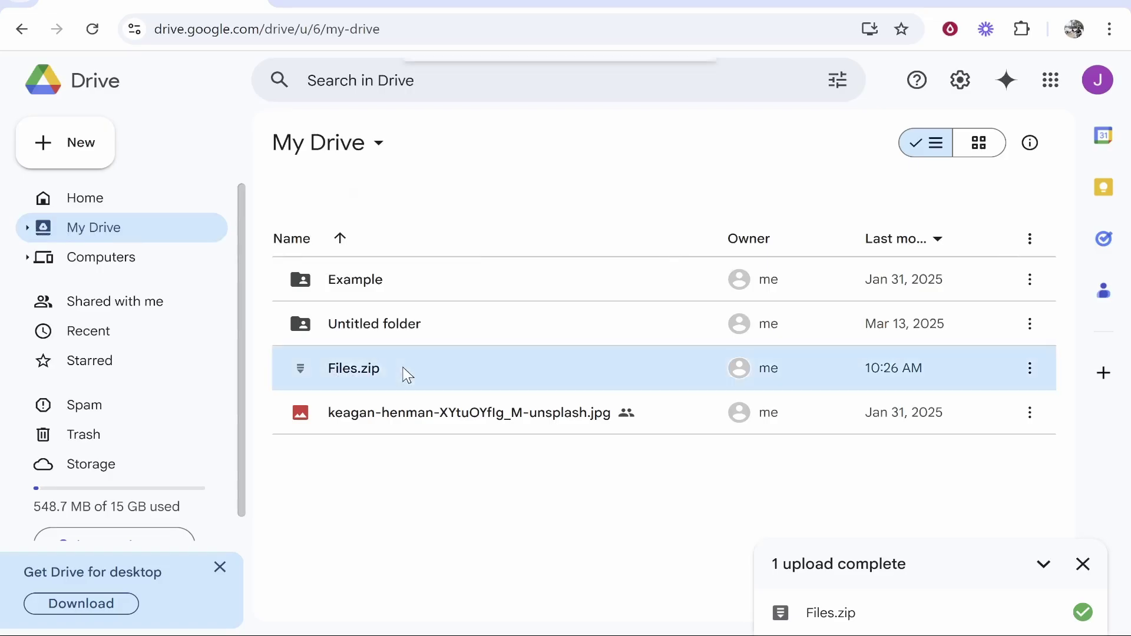
pyautogui.moveTo(505, 235)
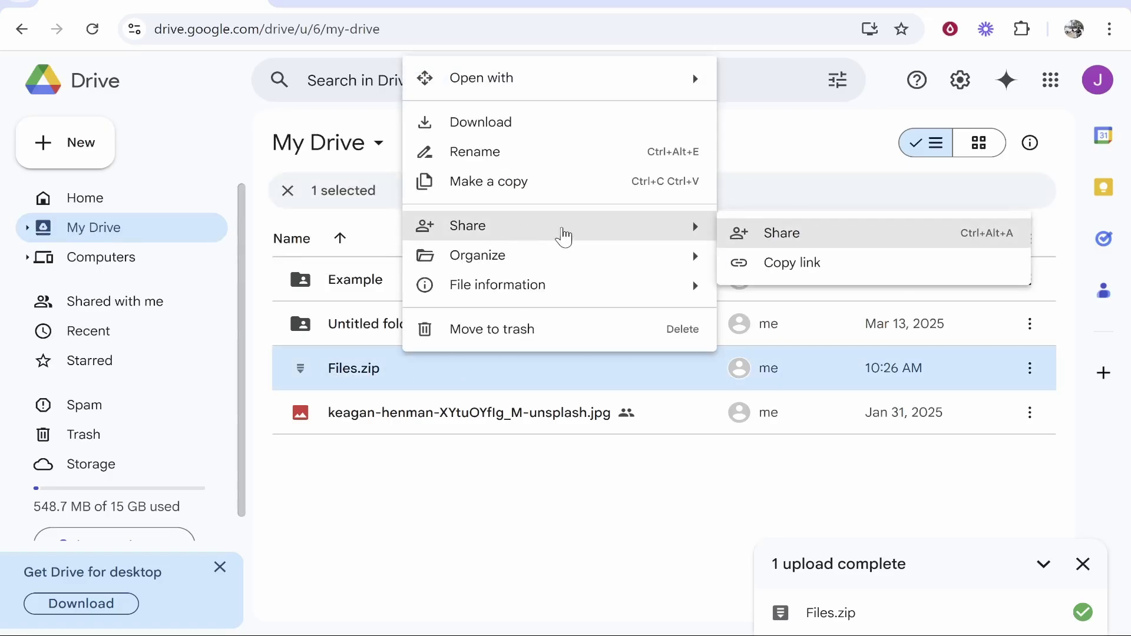
pyautogui.click(806, 236)
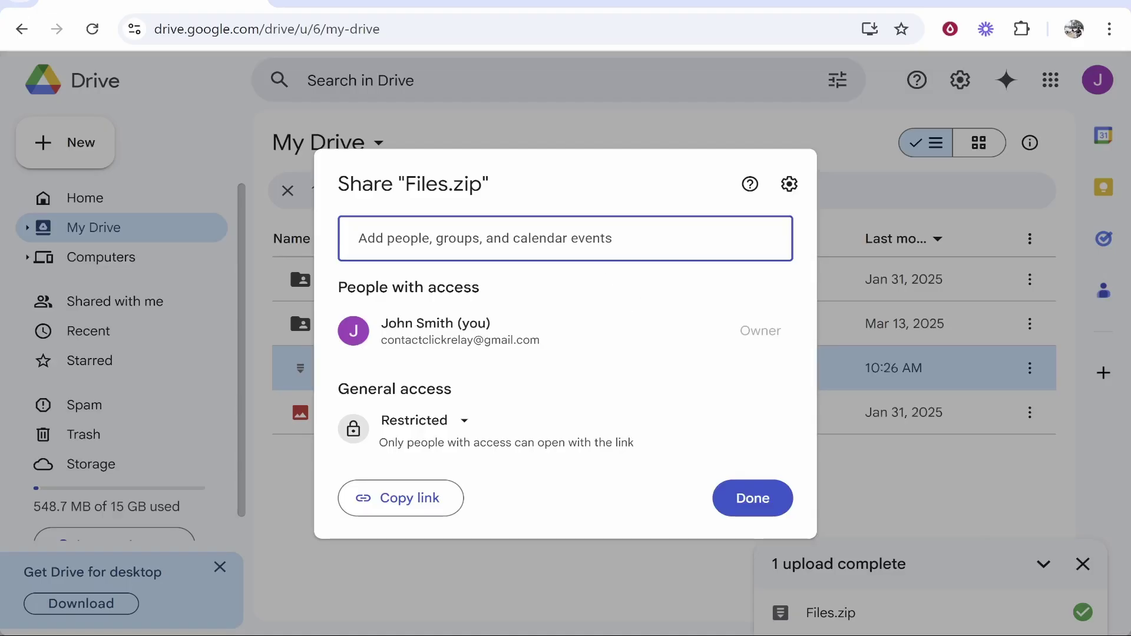
# Add the recipient's e-mail address to Files.zip with the Editor role
pyautogui.hotkey('ctrl', 'v')
pyautogui.click(634, 303)
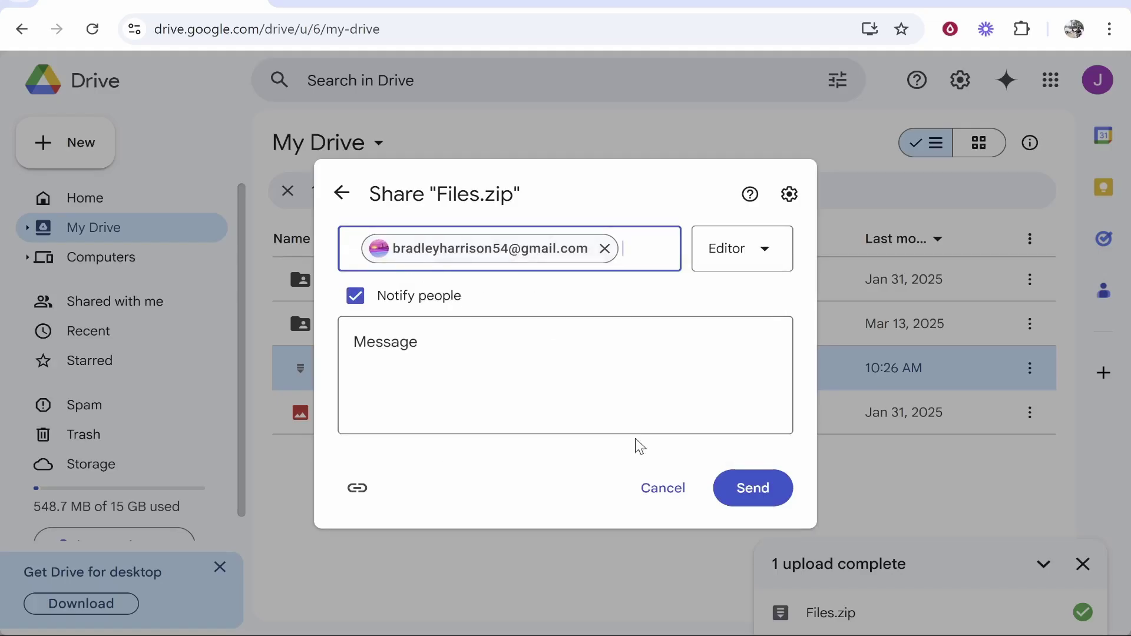
pyautogui.click(766, 248)
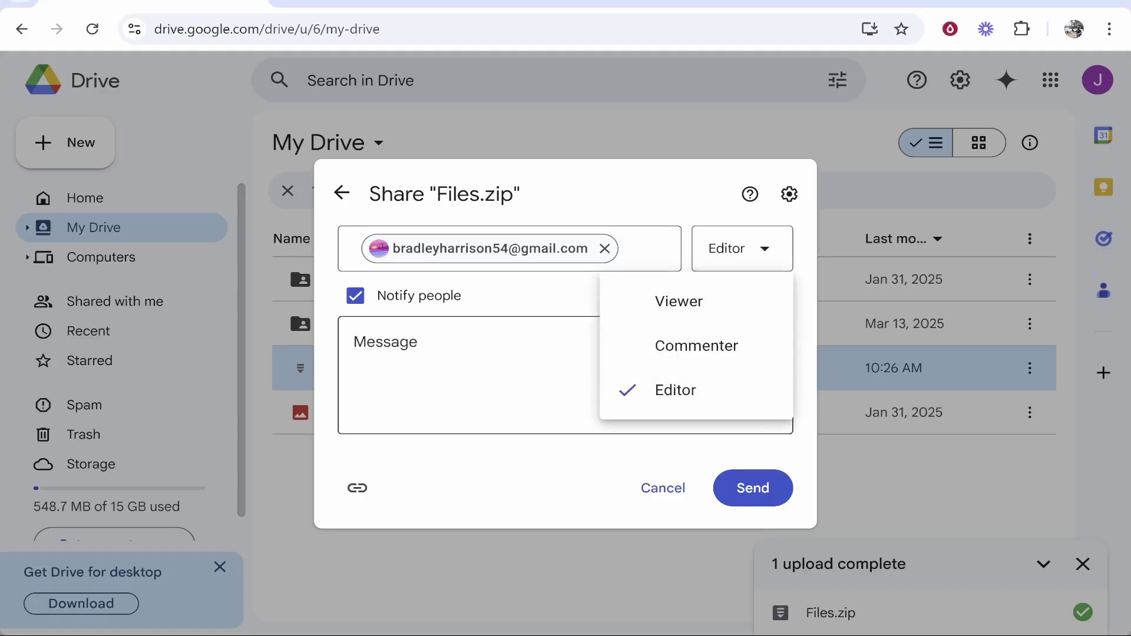
pyautogui.click(615, 386)
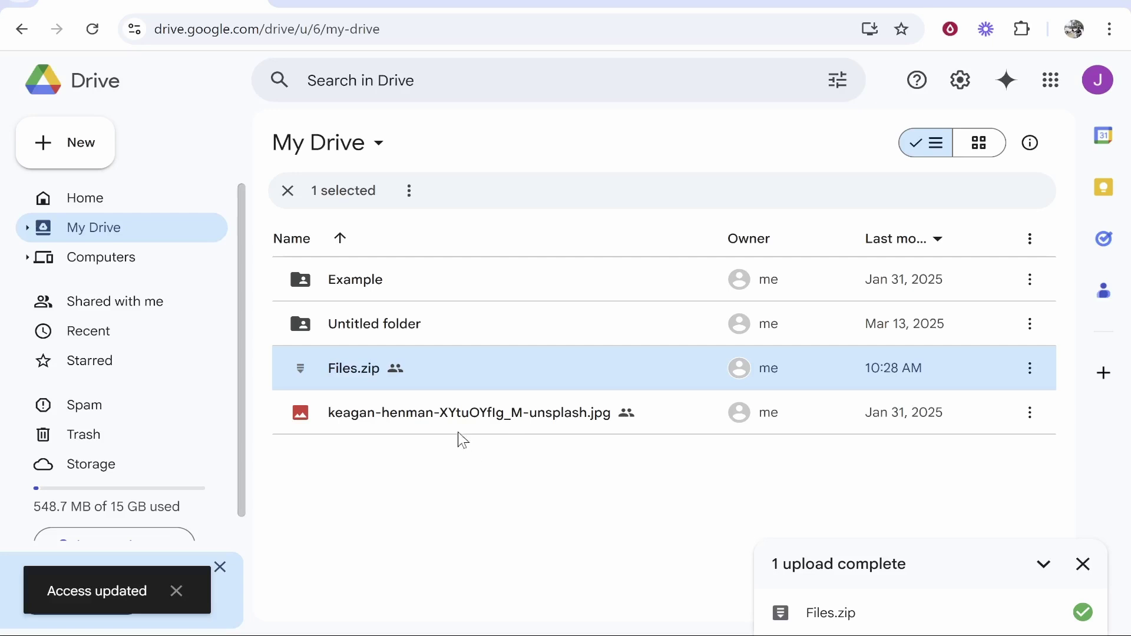
# Reopen Files.zip's sharing, set general access to Anyone with the link, and copy the link
pyautogui.rightClick(433, 375)
pyautogui.moveTo(462, 491)
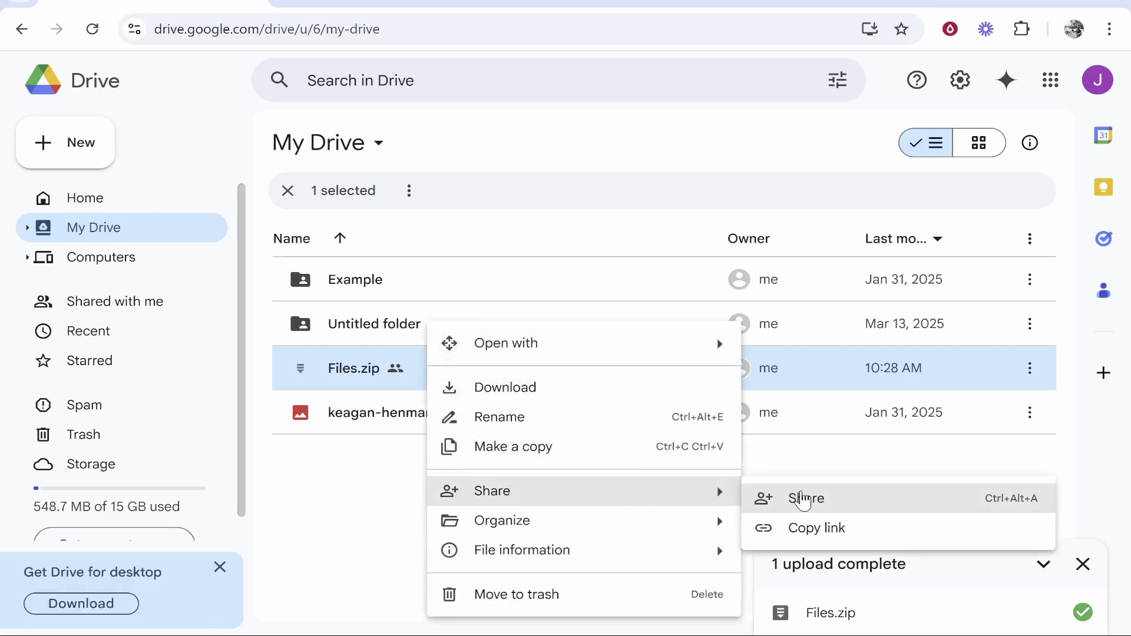
pyautogui.click(802, 499)
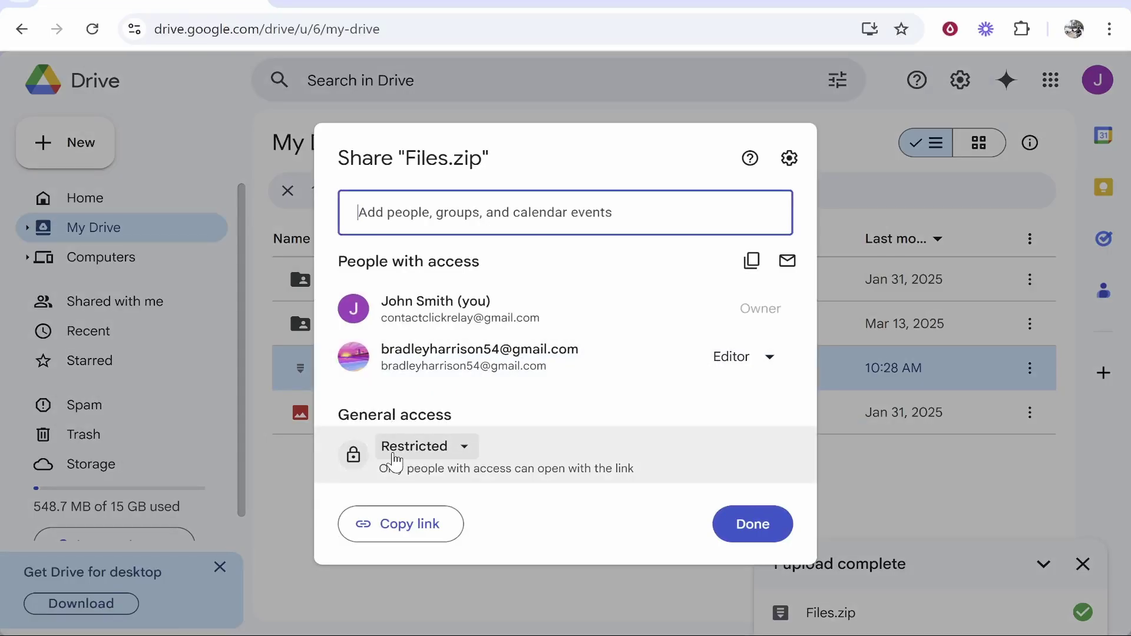
pyautogui.click(459, 453)
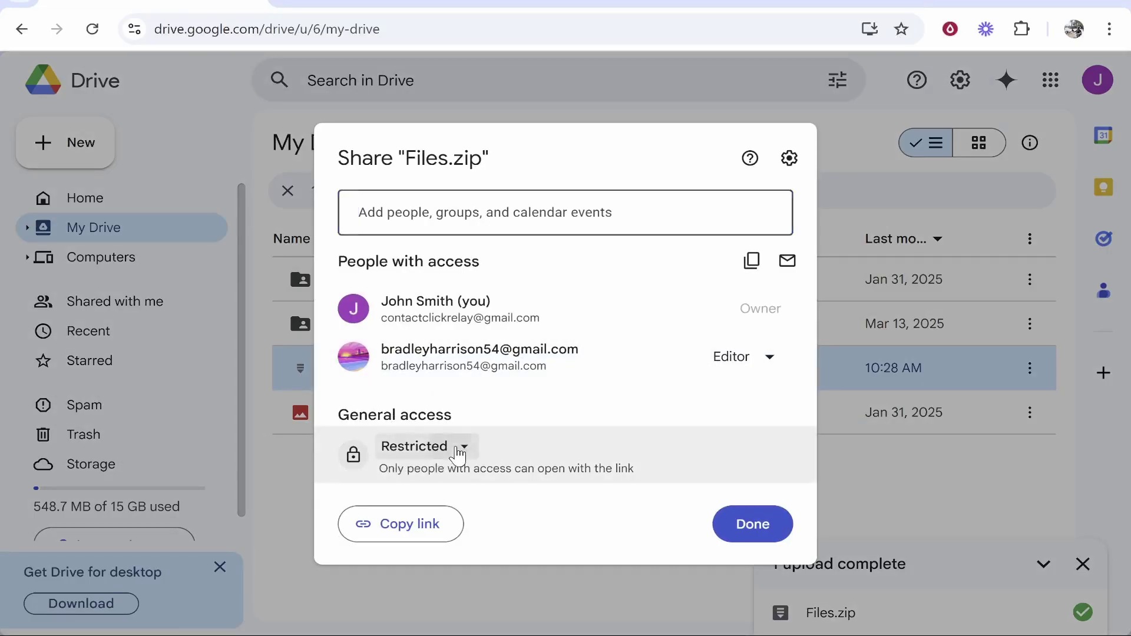
pyautogui.click(459, 453)
pyautogui.click(443, 533)
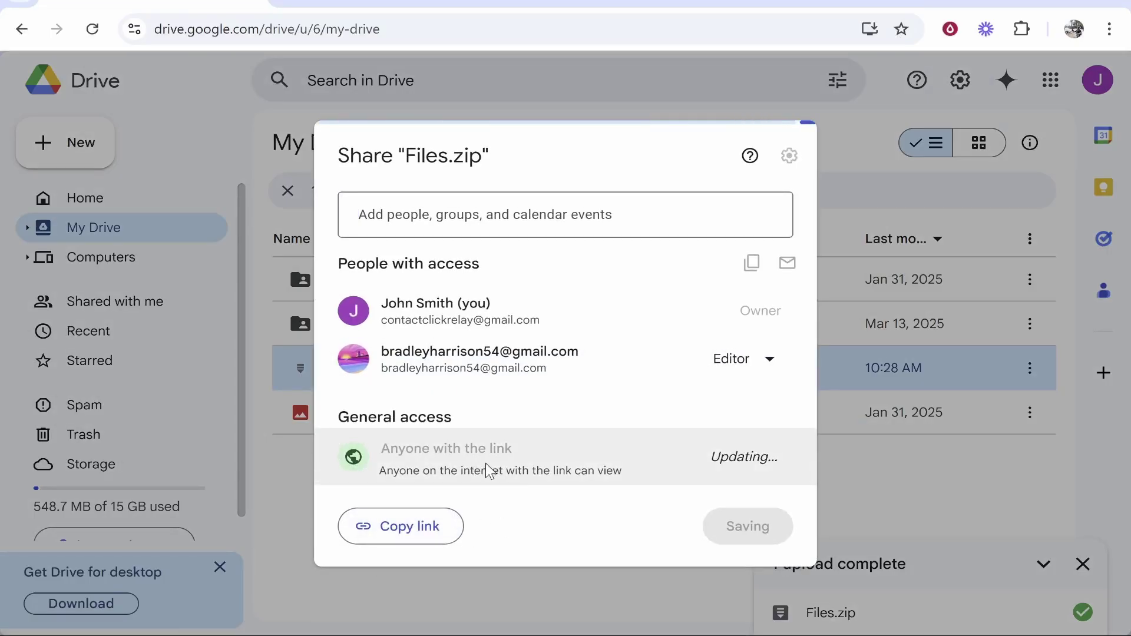
pyautogui.click(406, 528)
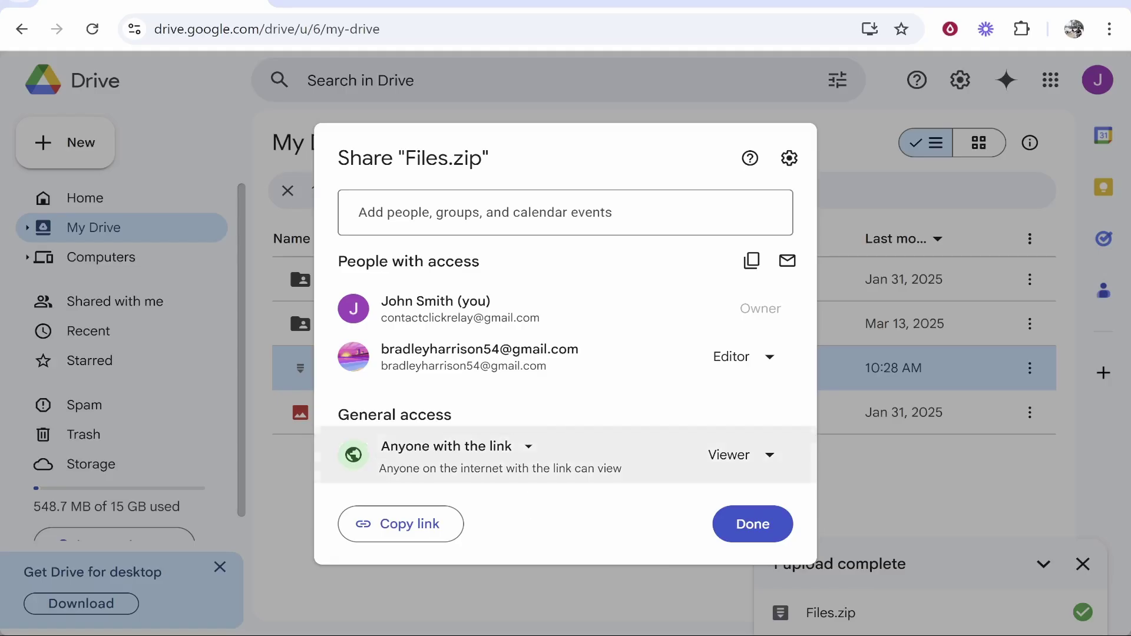
# Switch general access to Restricted, then back to Anyone with the link as Viewer
pyautogui.click(528, 446)
pyautogui.click(466, 487)
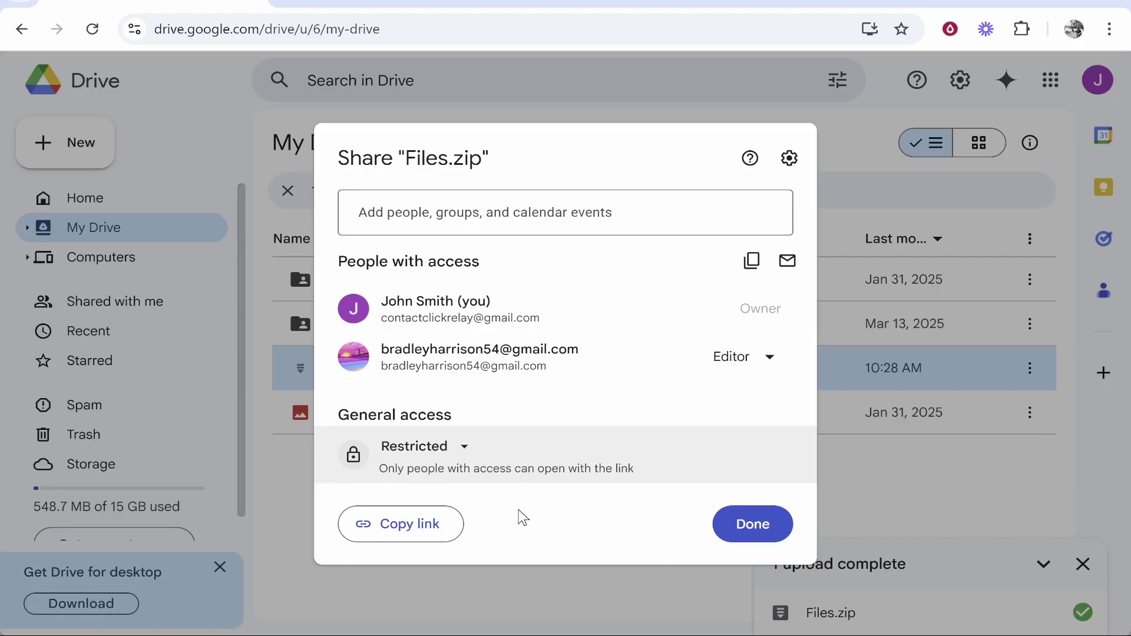
pyautogui.click(438, 455)
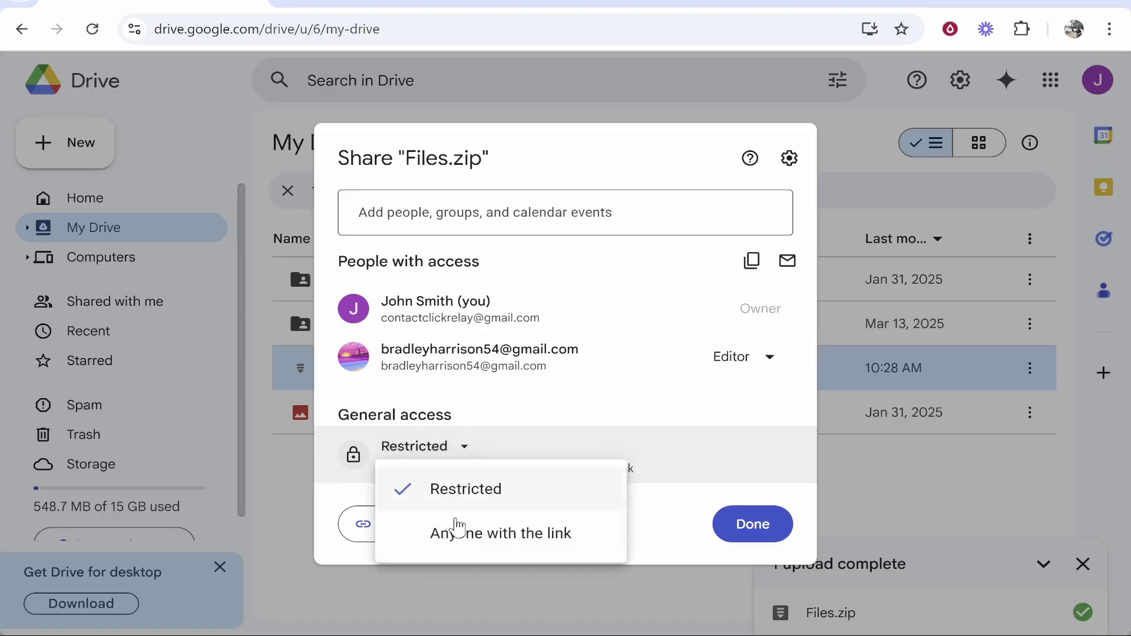
pyautogui.click(451, 540)
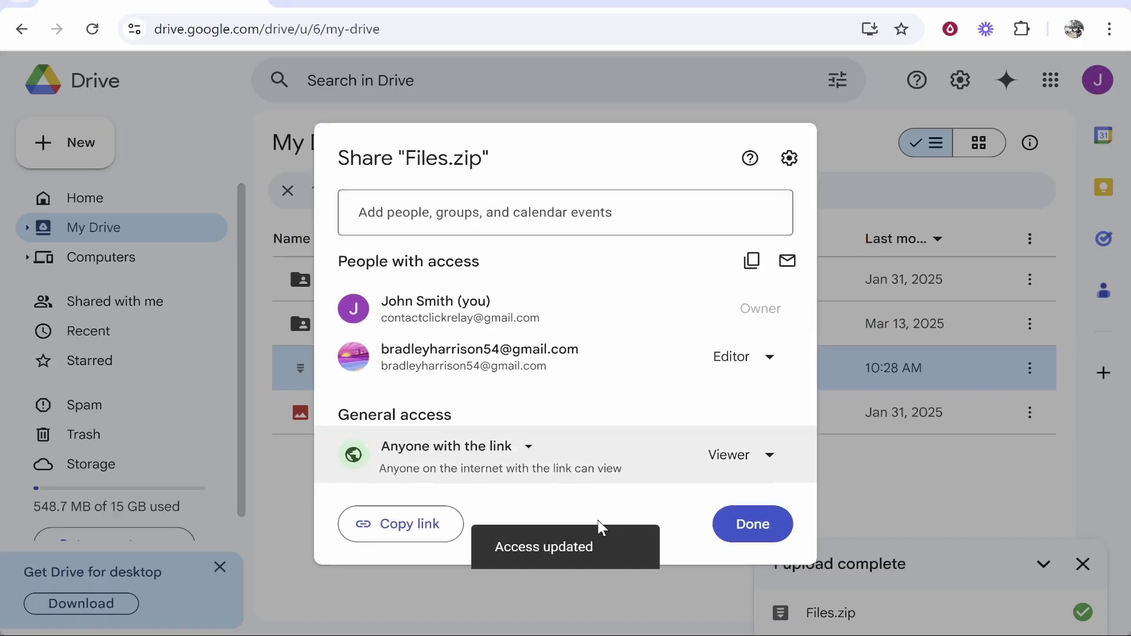